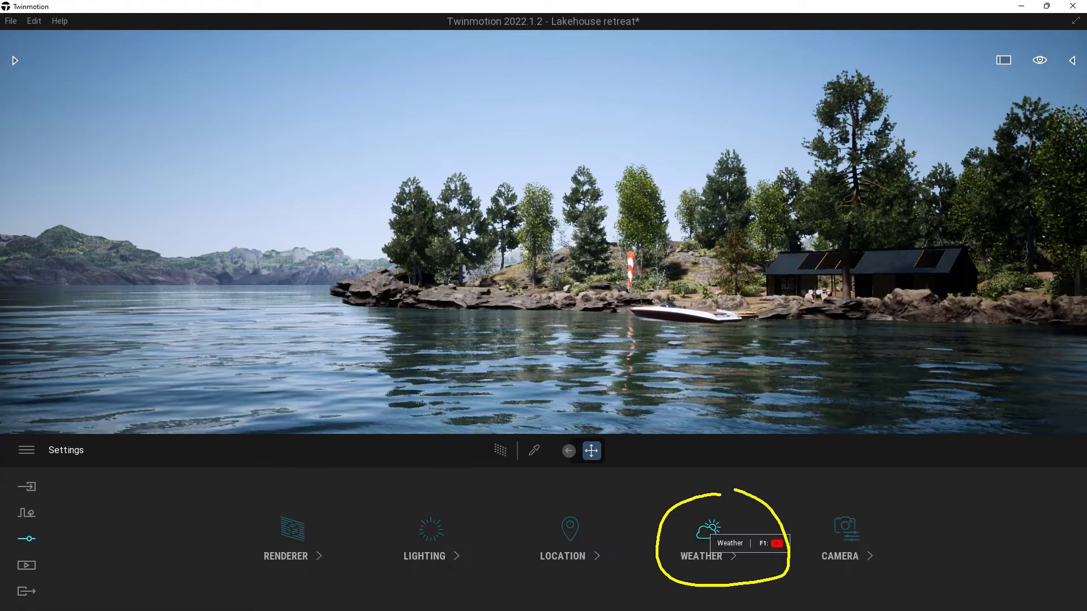
In Weather settings, push the sky toward clouds, then return it to clear sun.
{"action": "left_click", "coordinate": [711, 535]}
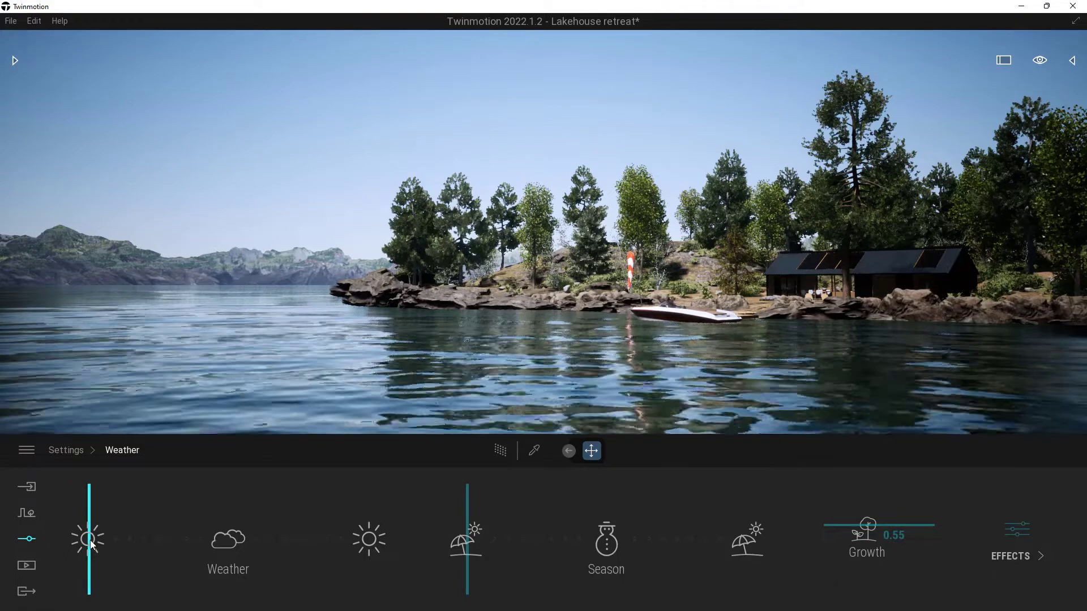
{"action": "left_click_drag", "start_coordinate": [100, 539], "coordinate": [323, 550]}
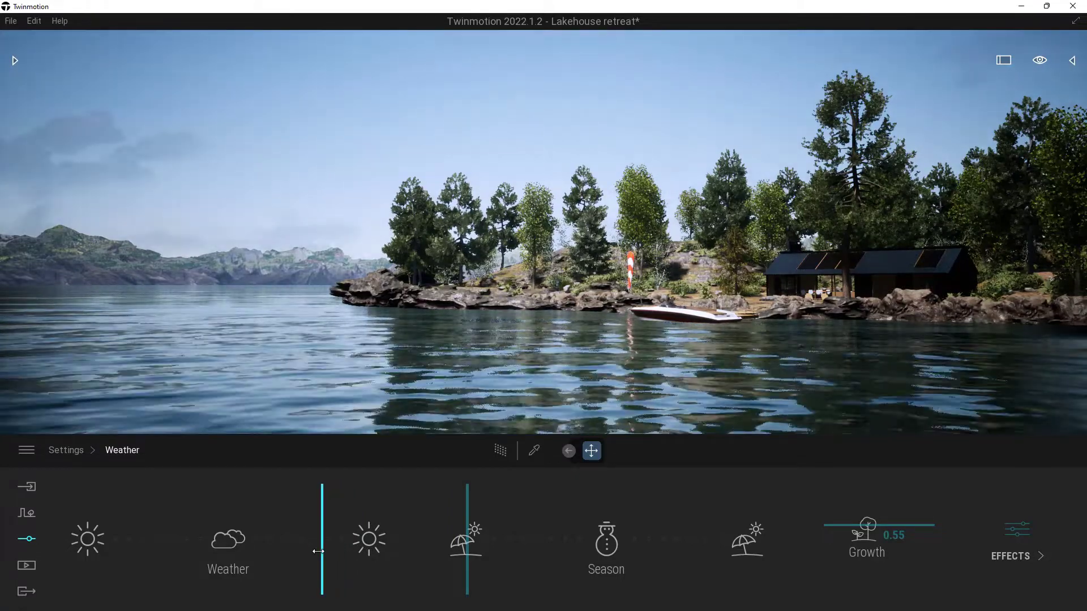
{"action": "left_click_drag", "start_coordinate": [318, 552], "coordinate": [66, 546]}
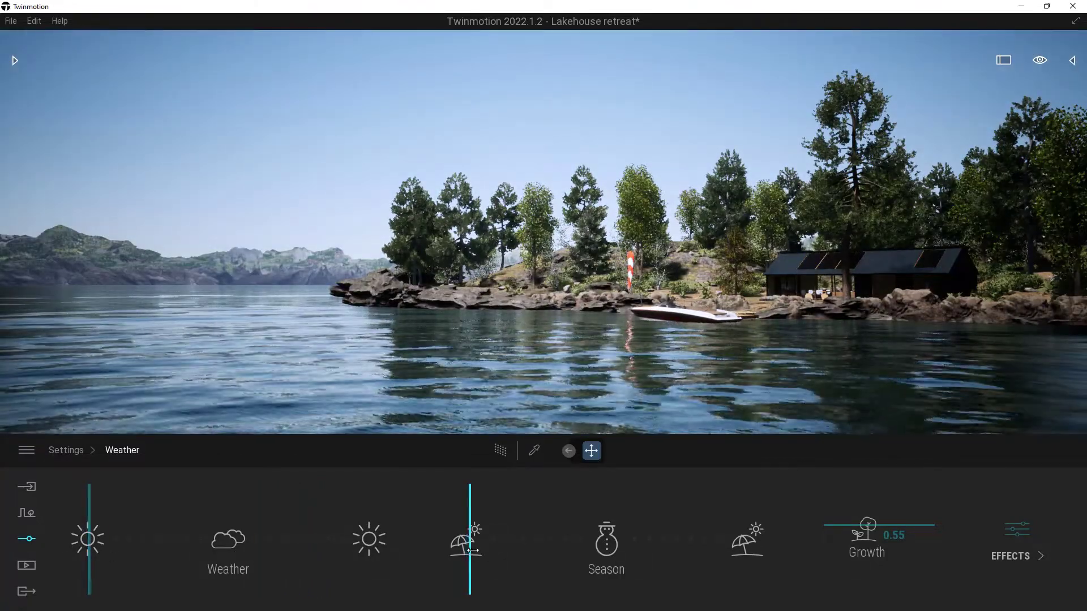
Sweep the Season slider through autumn and snowy winter, ending on green summer.
{"action": "left_click_drag", "start_coordinate": [528, 546], "coordinate": [575, 550]}
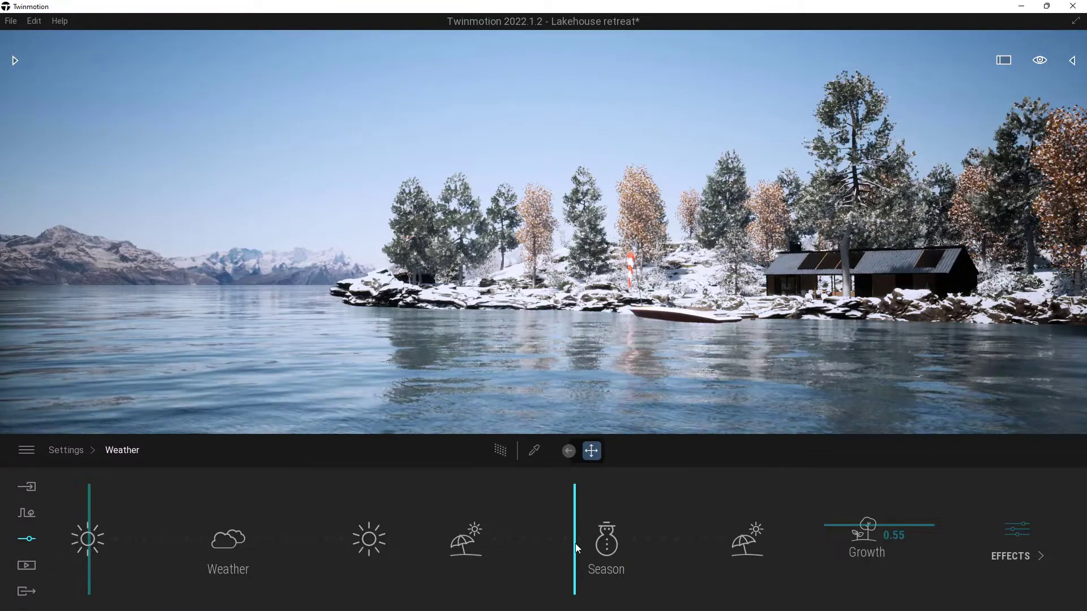
{"action": "left_click_drag", "start_coordinate": [575, 543], "coordinate": [682, 536]}
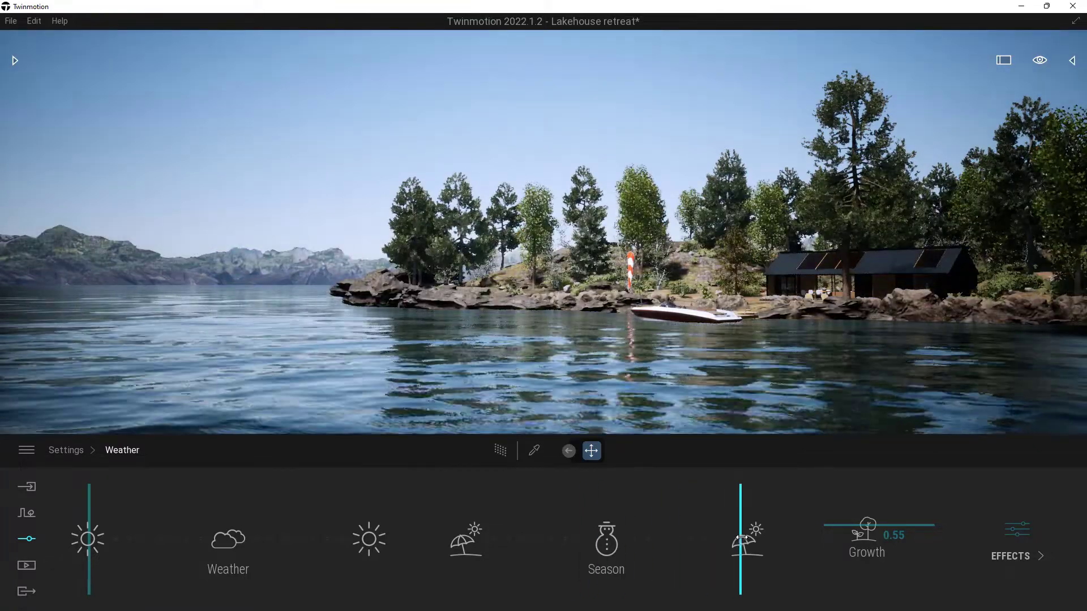
{"action": "left_click_drag", "start_coordinate": [742, 538], "coordinate": [456, 542]}
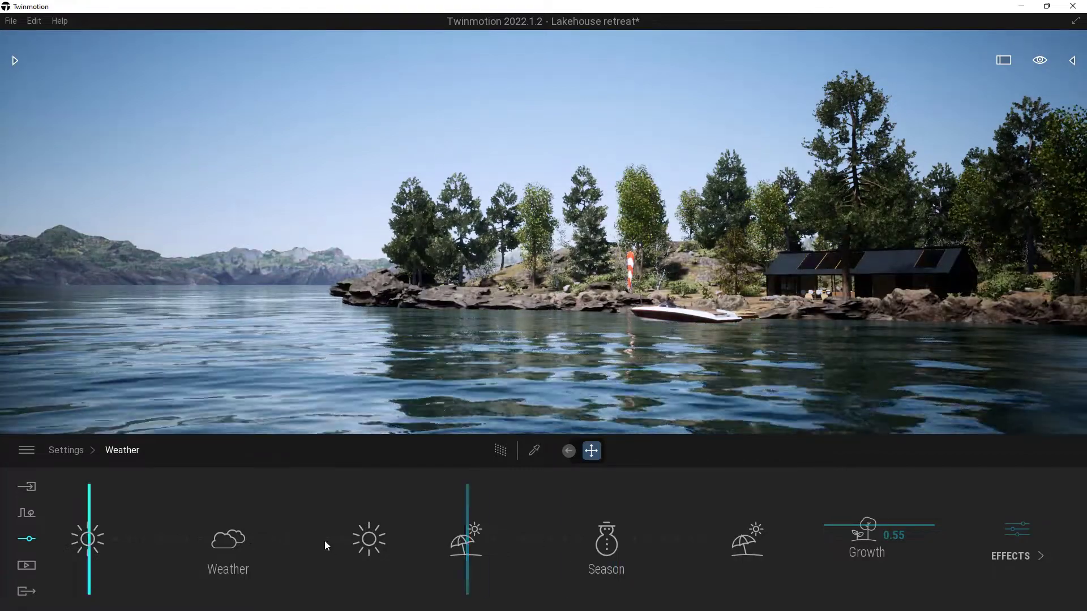
Preview overcast weather with snowy winter, then restore summer season and sunny weather.
{"action": "left_click_drag", "start_coordinate": [90, 548], "coordinate": [246, 556]}
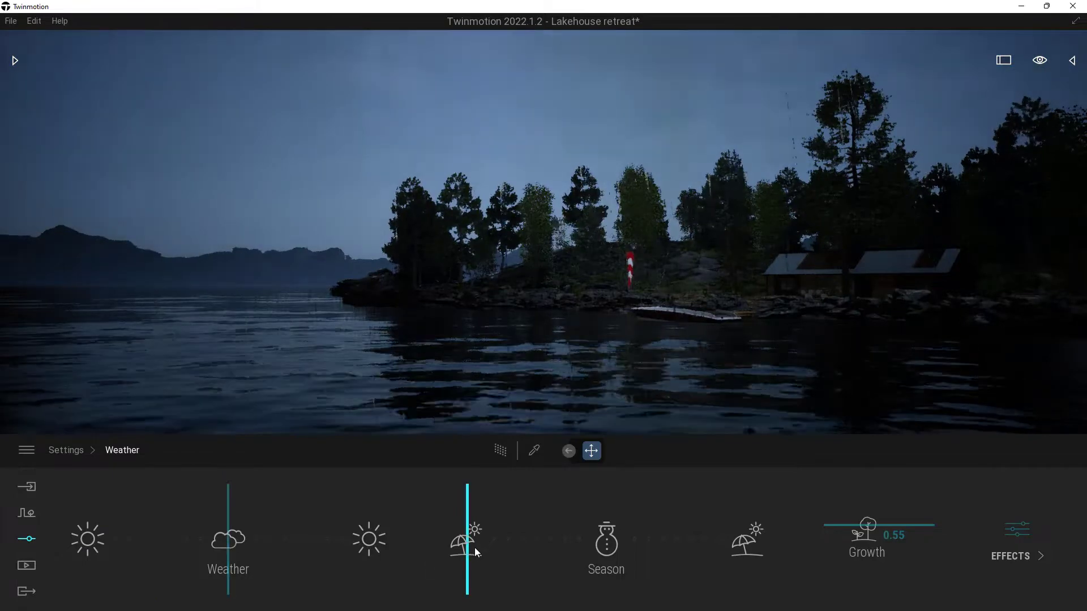
{"action": "left_click_drag", "start_coordinate": [510, 552], "coordinate": [596, 552]}
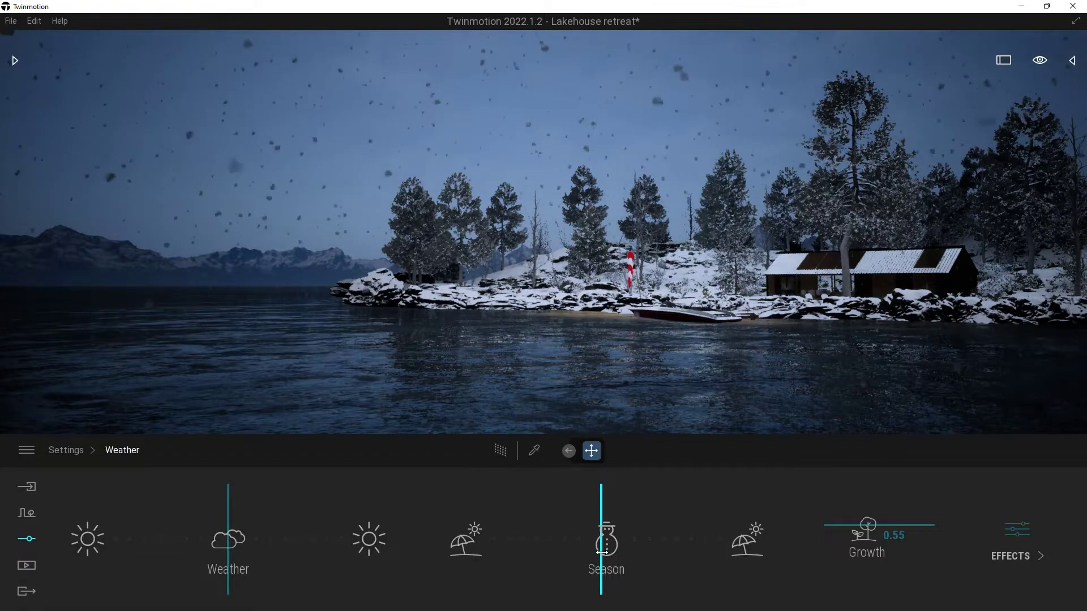
{"action": "left_click_drag", "start_coordinate": [600, 552], "coordinate": [467, 552]}
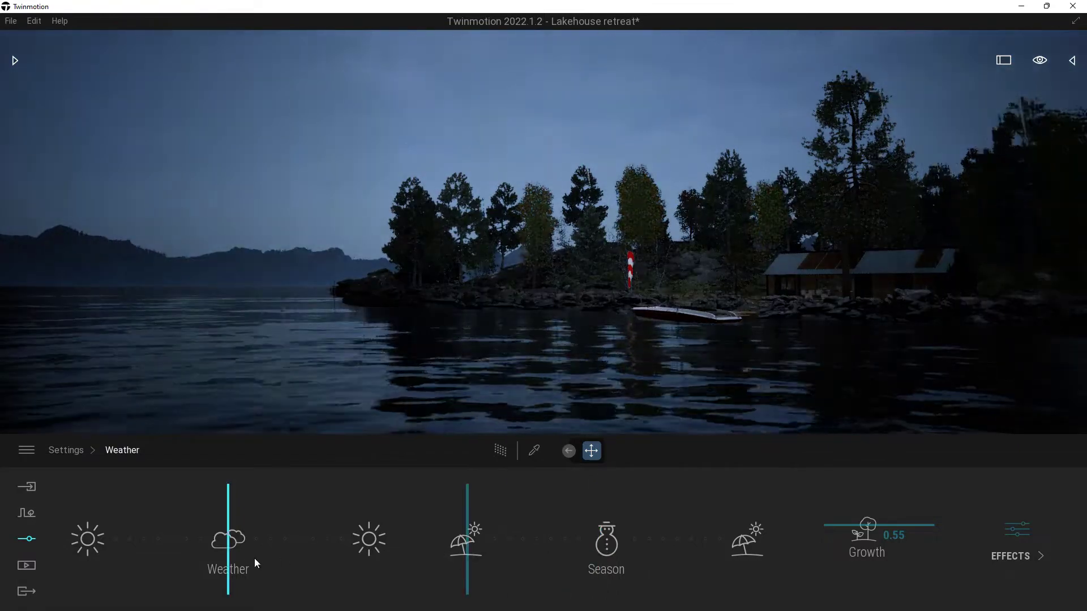
{"action": "left_click_drag", "start_coordinate": [234, 561], "coordinate": [110, 559]}
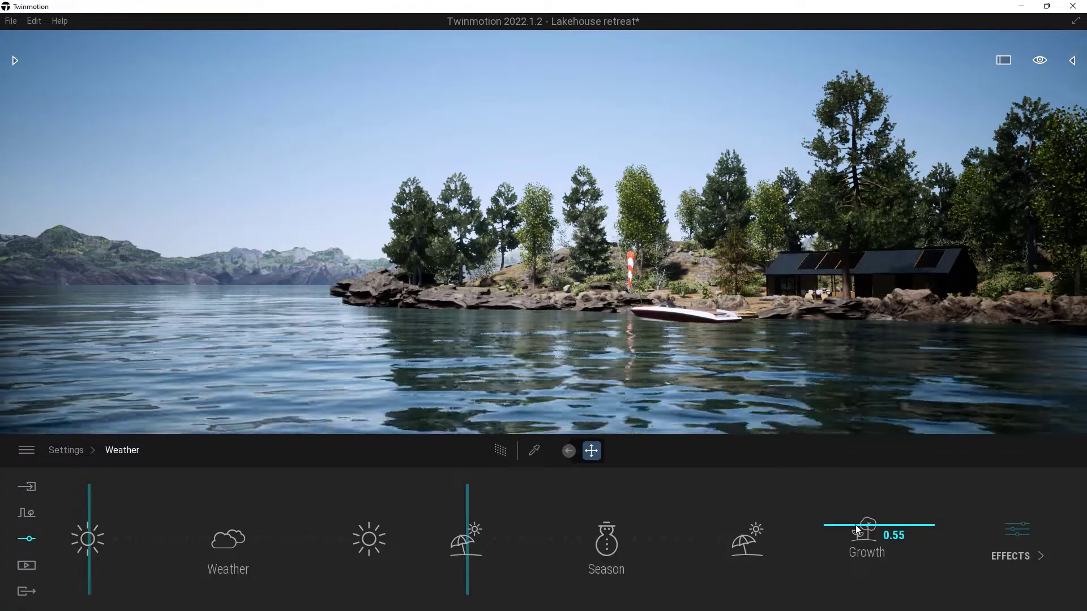
Lower vegetation Growth from 0.55 to 0.40 to shrink the lakeside trees.
{"action": "left_click_drag", "start_coordinate": [856, 525], "coordinate": [874, 558]}
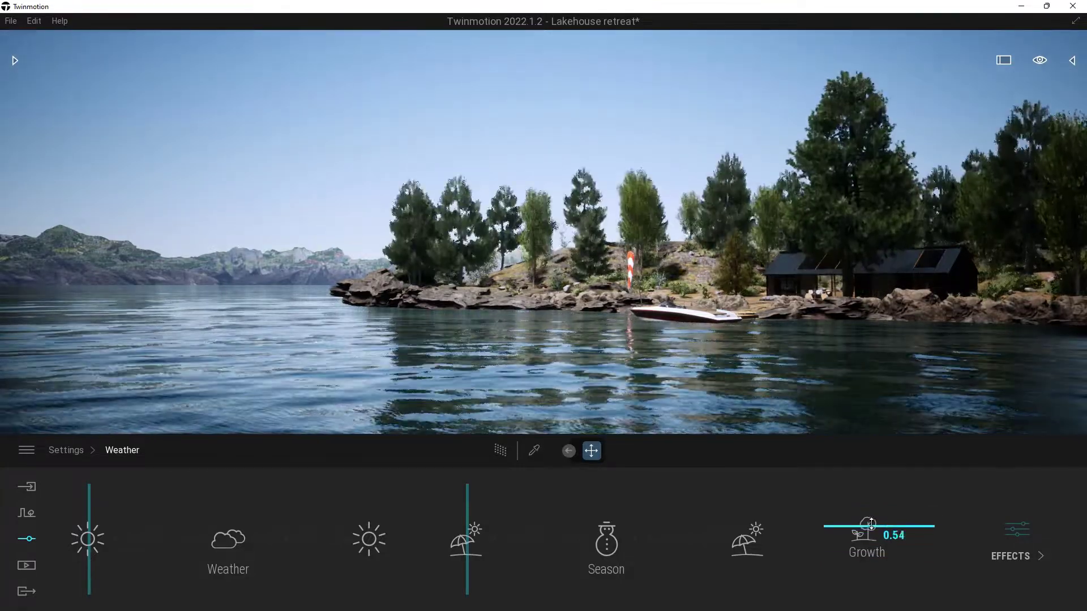
{"action": "left_click_drag", "start_coordinate": [871, 507], "coordinate": [877, 545]}
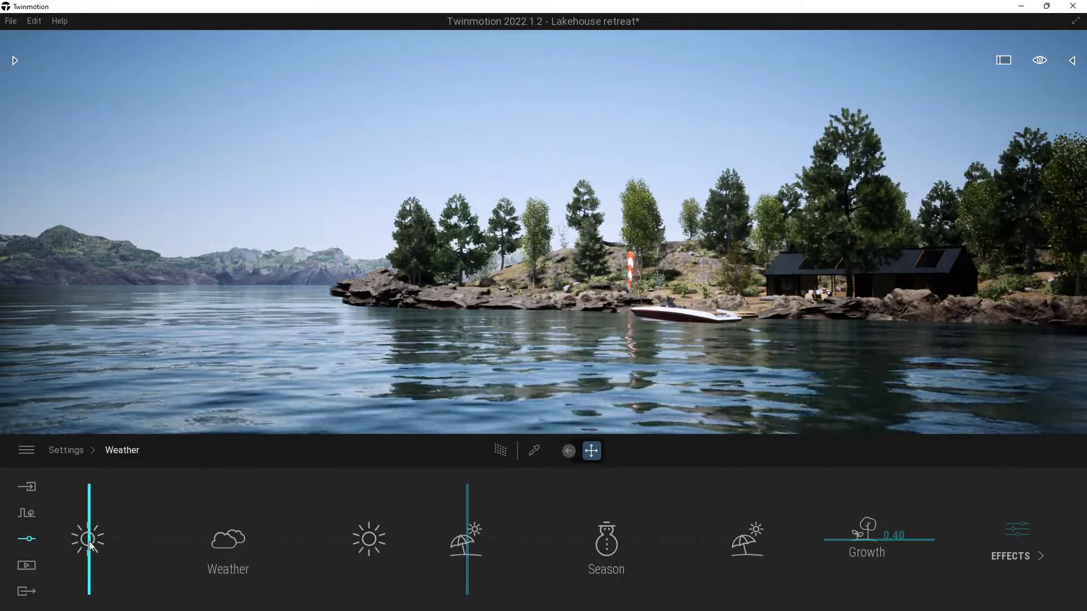
Set overcast winter weather, then toggle the falling snow Particles effect off and on.
{"action": "left_click_drag", "start_coordinate": [90, 546], "coordinate": [231, 547]}
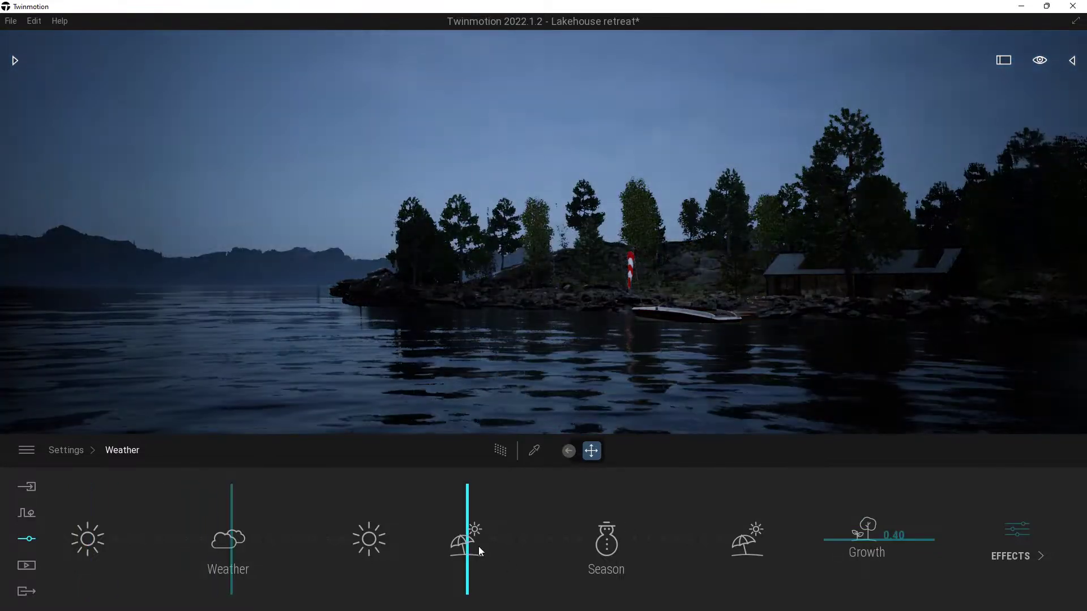
{"action": "left_click_drag", "start_coordinate": [479, 549], "coordinate": [609, 550]}
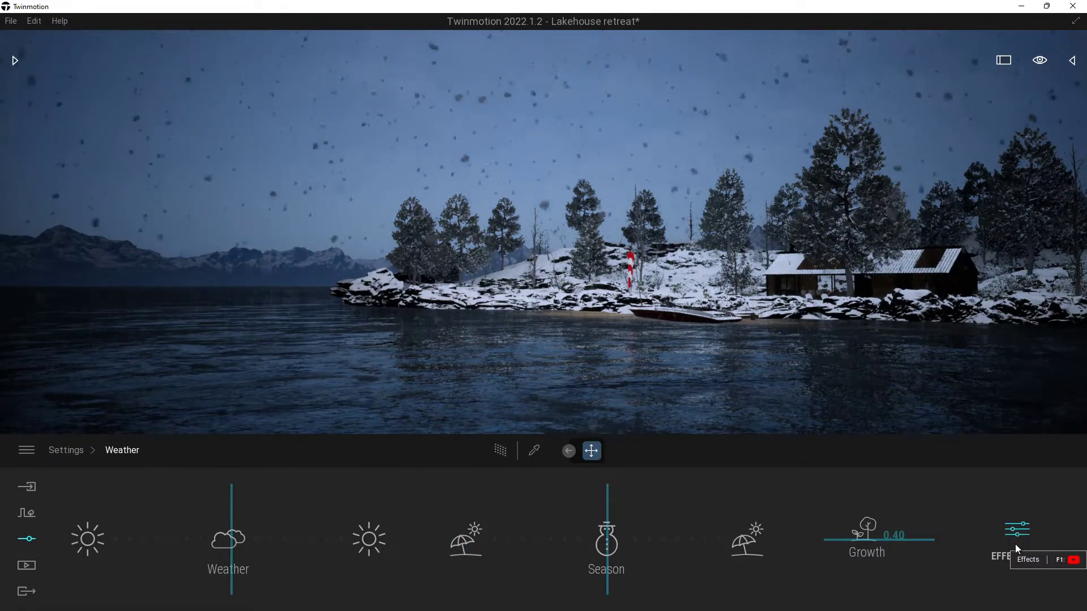
{"action": "left_click", "coordinate": [1017, 529]}
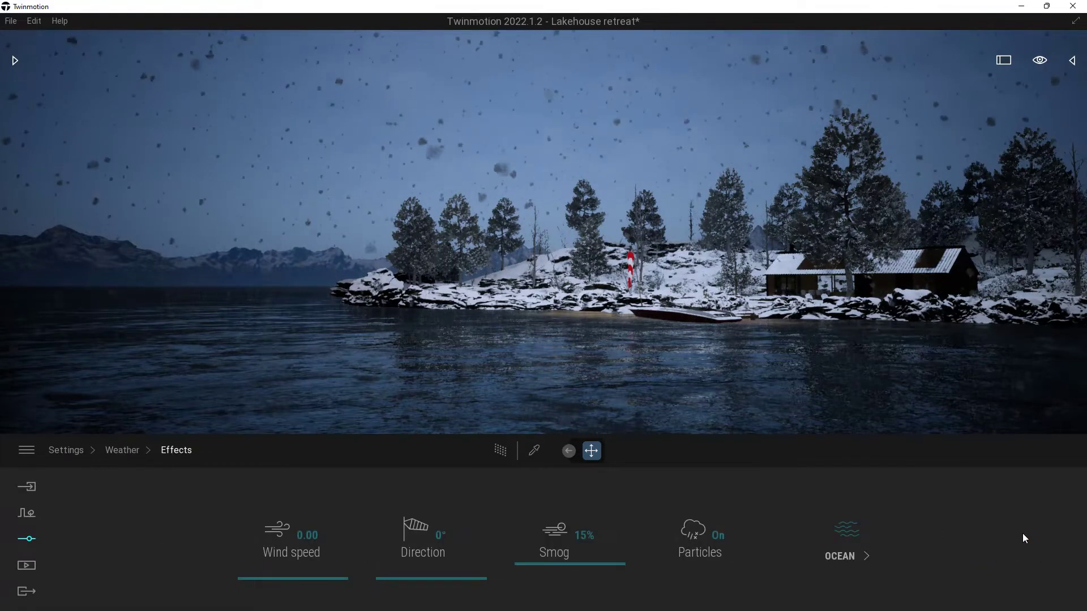
{"action": "left_click", "coordinate": [718, 539]}
{"action": "left_click", "coordinate": [720, 538]}
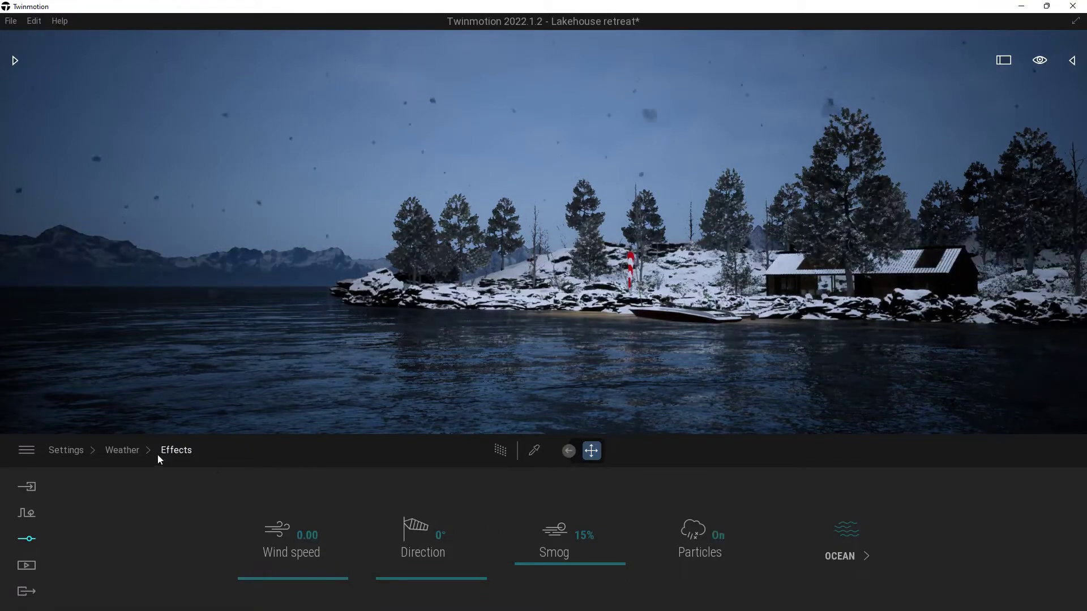
Back in weather settings, restore clear sunny weather and the summer season.
{"action": "left_click", "coordinate": [154, 451]}
{"action": "left_click_drag", "start_coordinate": [222, 547], "coordinate": [88, 548]}
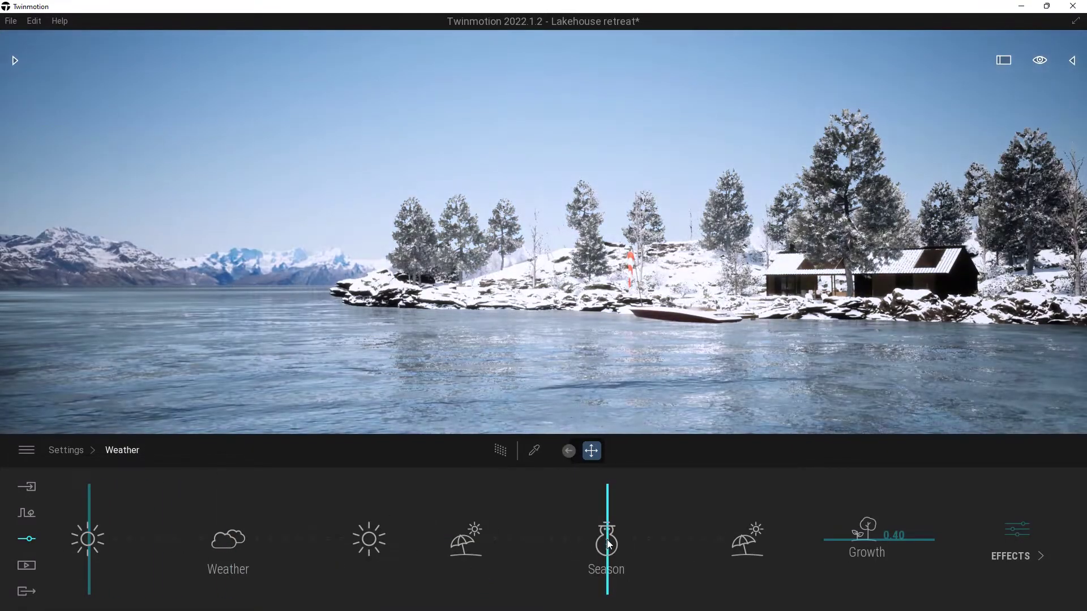
{"action": "left_click_drag", "start_coordinate": [606, 543], "coordinate": [467, 544]}
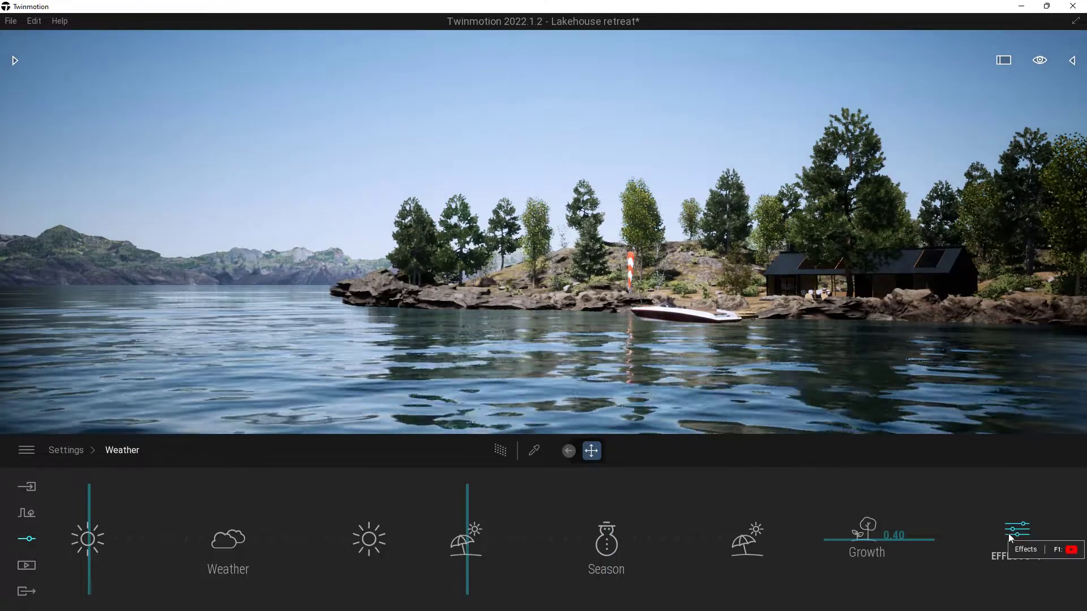
In weather Effects, raise Smog to about 66%, then settle it at 32%.
{"action": "left_click", "coordinate": [1010, 533]}
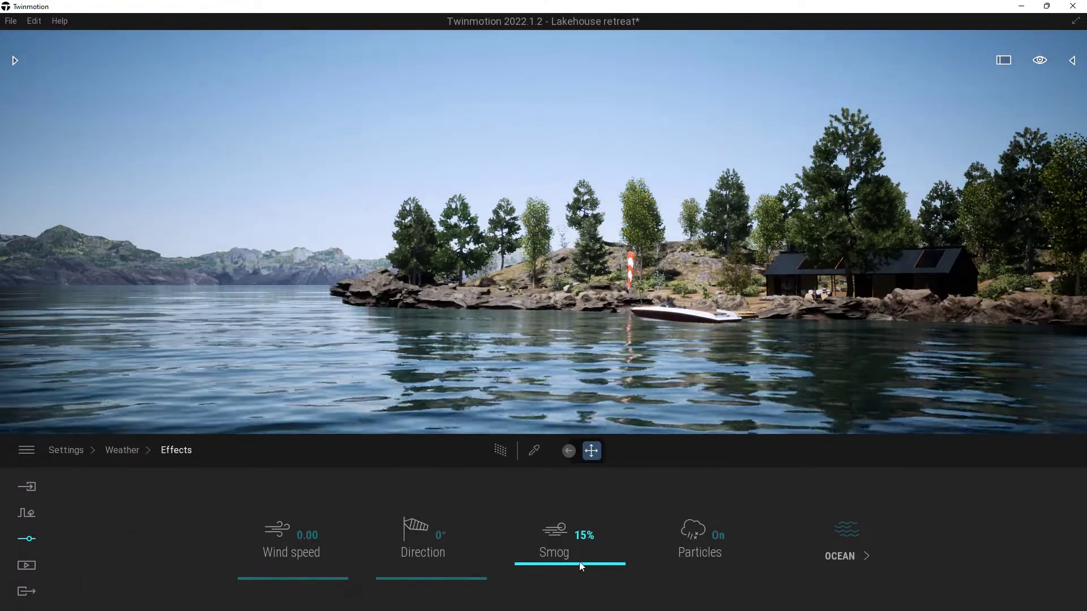
{"action": "left_click_drag", "start_coordinate": [553, 562], "coordinate": [546, 541]}
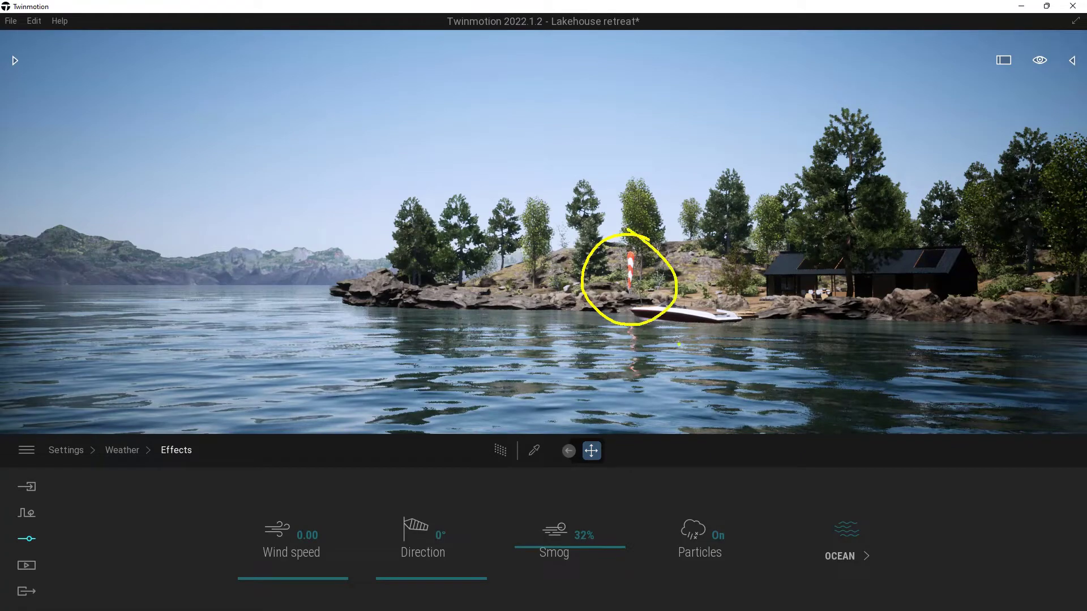
Select the Flag Windsock on the island and move the camera close to it.
{"action": "left_click", "coordinate": [632, 267]}
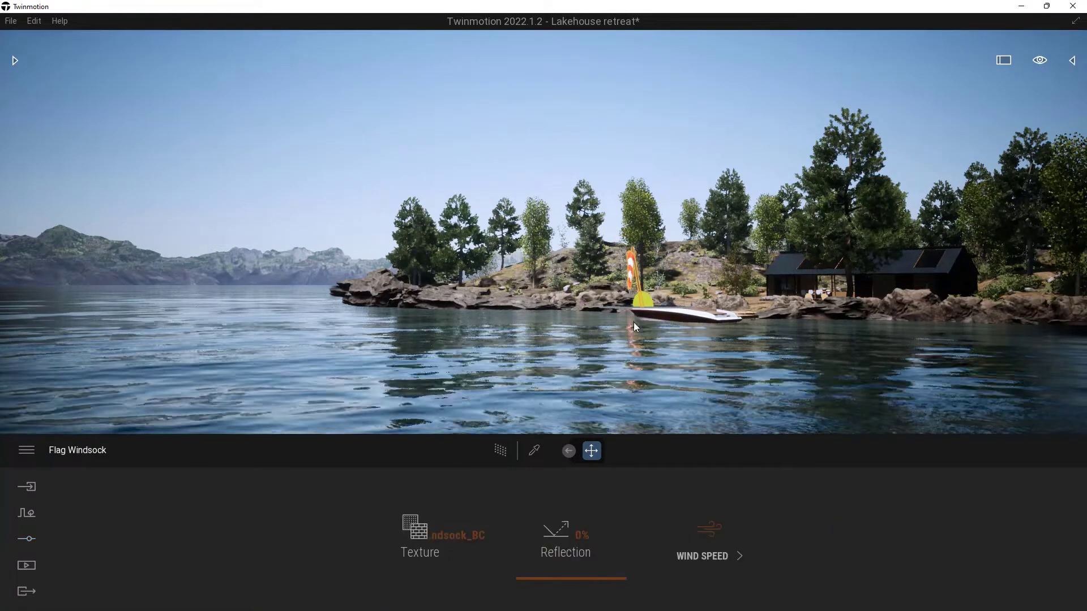
{"action": "scroll", "coordinate": [633, 321], "scroll_direction": "down", "scroll_amount": 5}
{"action": "scroll", "coordinate": [579, 360], "scroll_direction": "down", "scroll_amount": 3}
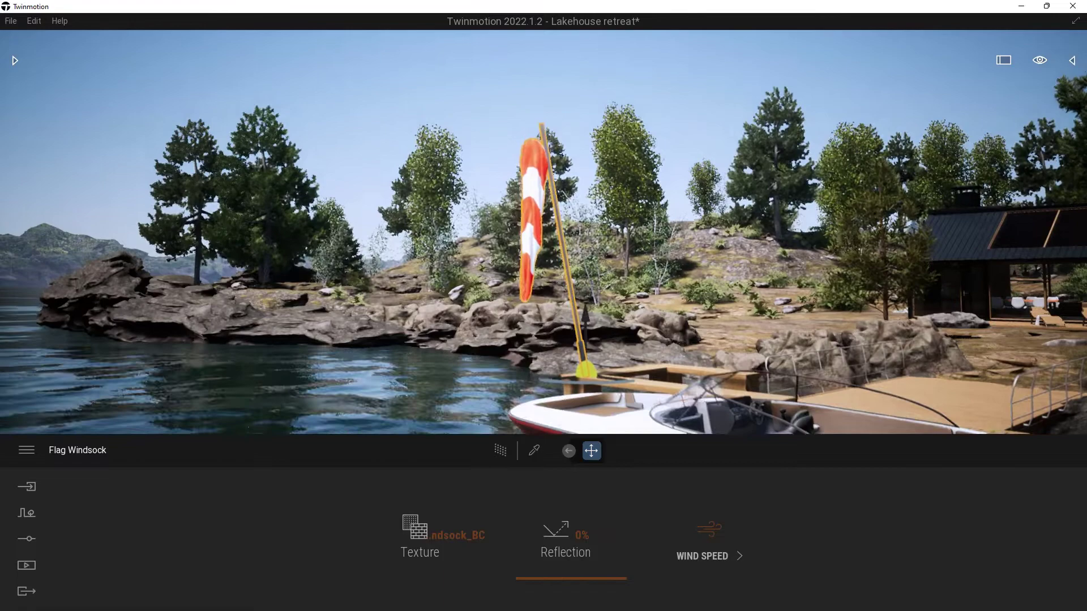
{"action": "right_click_drag", "start_coordinate": [596, 337], "coordinate": [594, 387]}
Open the weather Effects panel from Settings > Weather.
{"action": "left_click", "coordinate": [27, 539]}
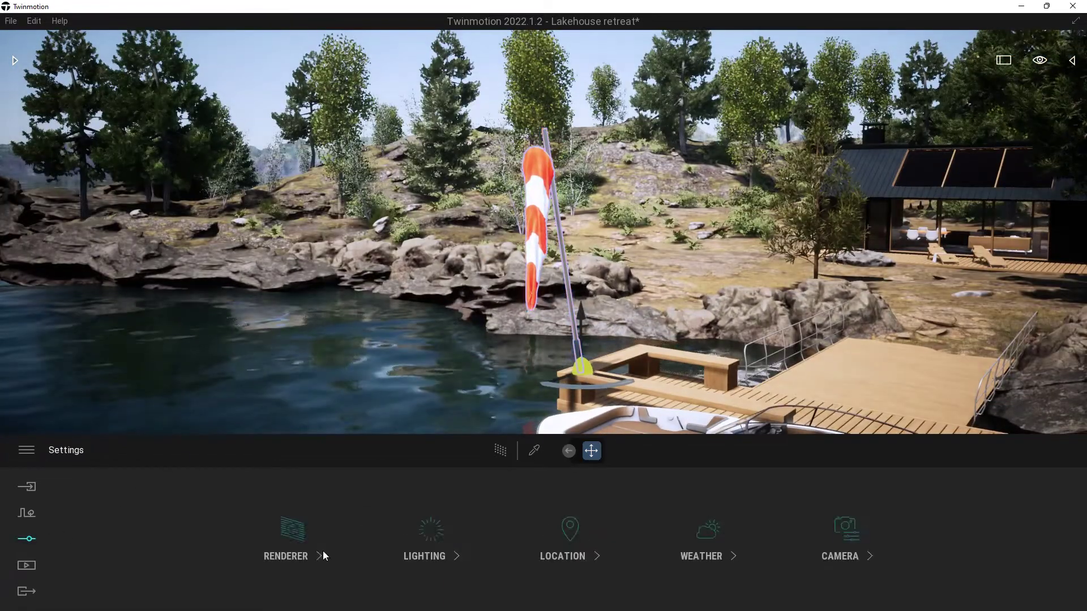
{"action": "left_click", "coordinate": [694, 532]}
{"action": "left_click", "coordinate": [1003, 538]}
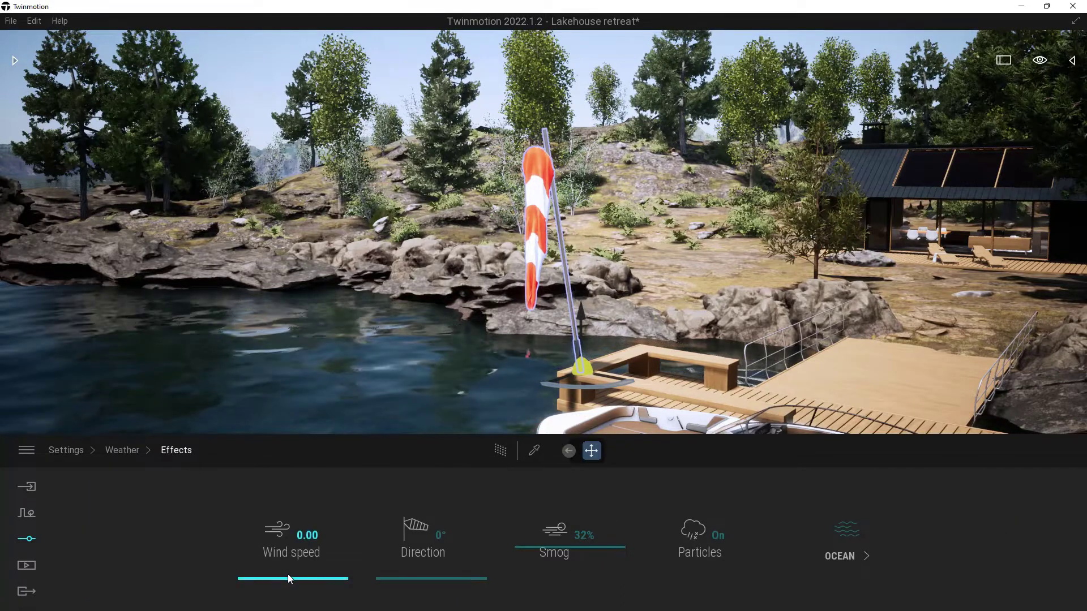
Set wind speed to 1.52 and direction to 80°, viewing the dock's windsock.
{"action": "left_click_drag", "start_coordinate": [288, 574], "coordinate": [286, 466]}
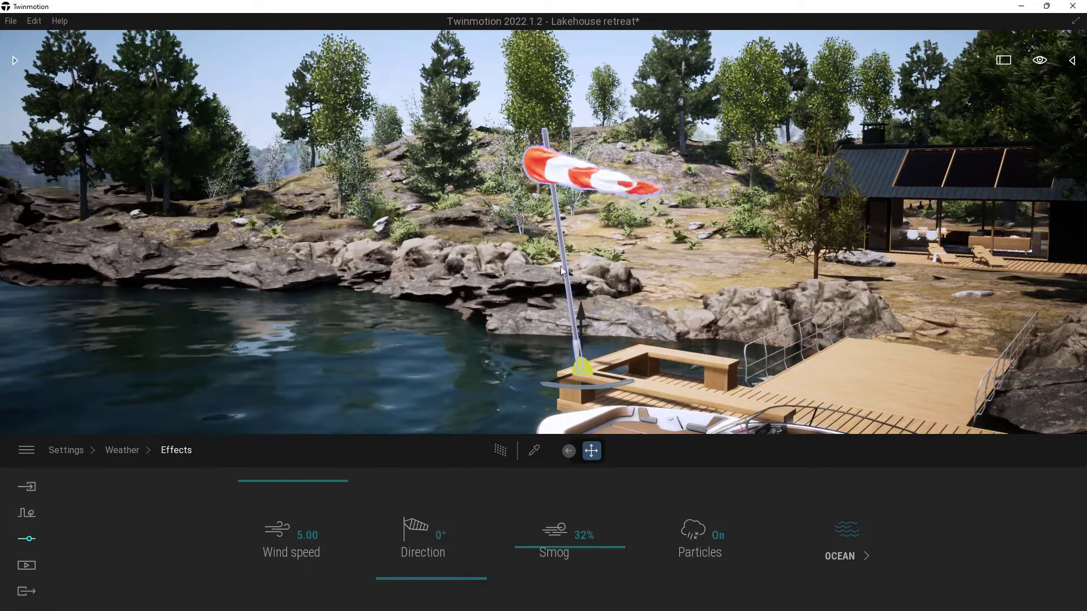
{"action": "left_click_drag", "start_coordinate": [544, 311], "coordinate": [526, 413]}
{"action": "left_click_drag", "start_coordinate": [377, 558], "coordinate": [395, 542]}
{"action": "left_click_drag", "start_coordinate": [273, 490], "coordinate": [295, 544]}
{"action": "right_click_drag", "start_coordinate": [362, 397], "coordinate": [499, 271]}
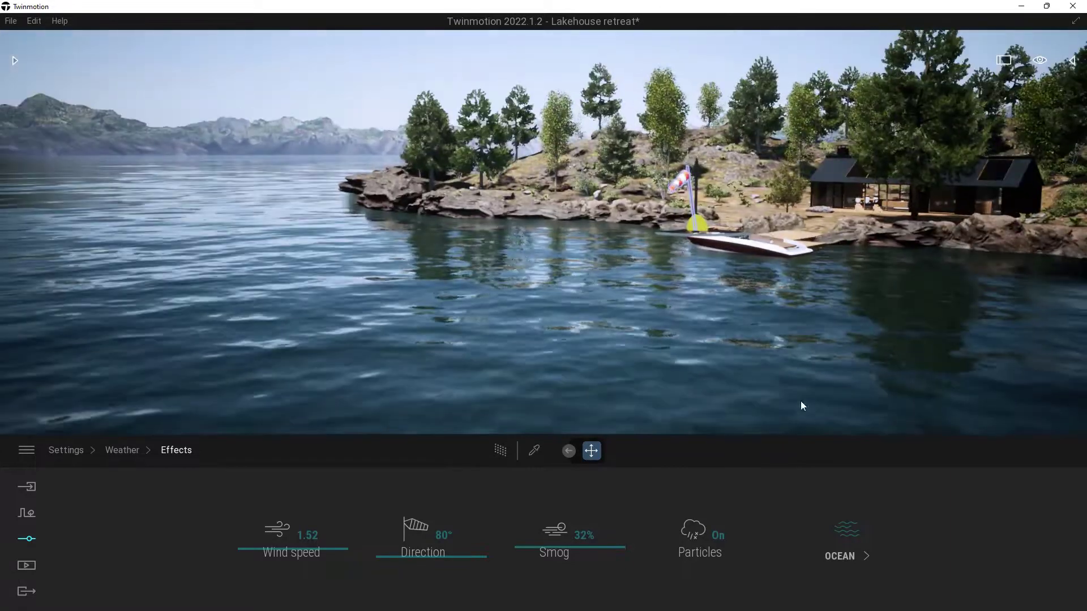
Enable Ocean water at 5.96 m height and tilt the view over the flooded lake.
{"action": "left_click", "coordinate": [849, 532]}
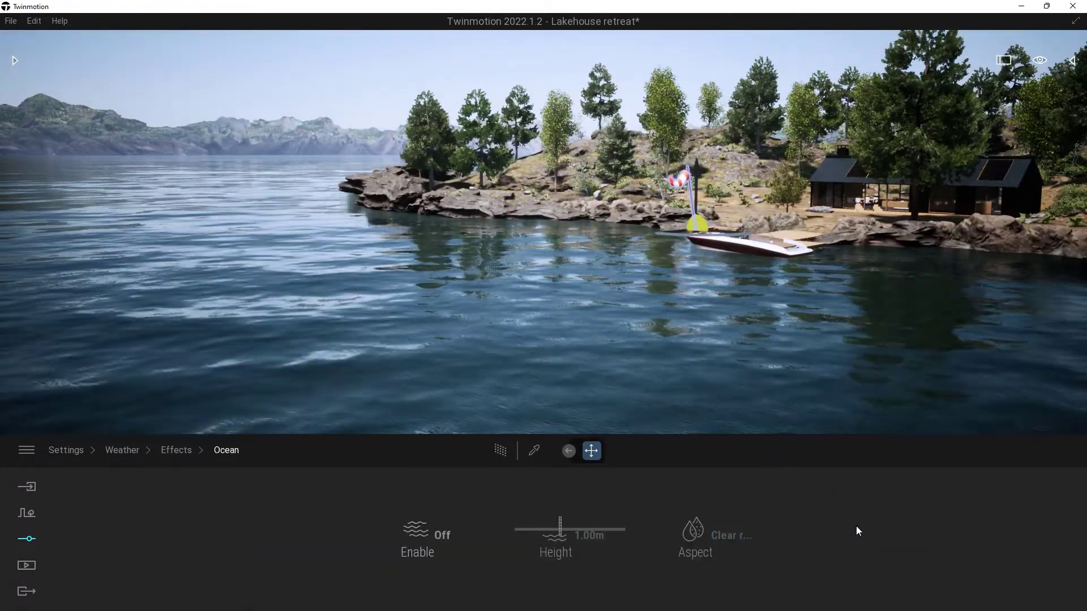
{"action": "left_click", "coordinate": [436, 536]}
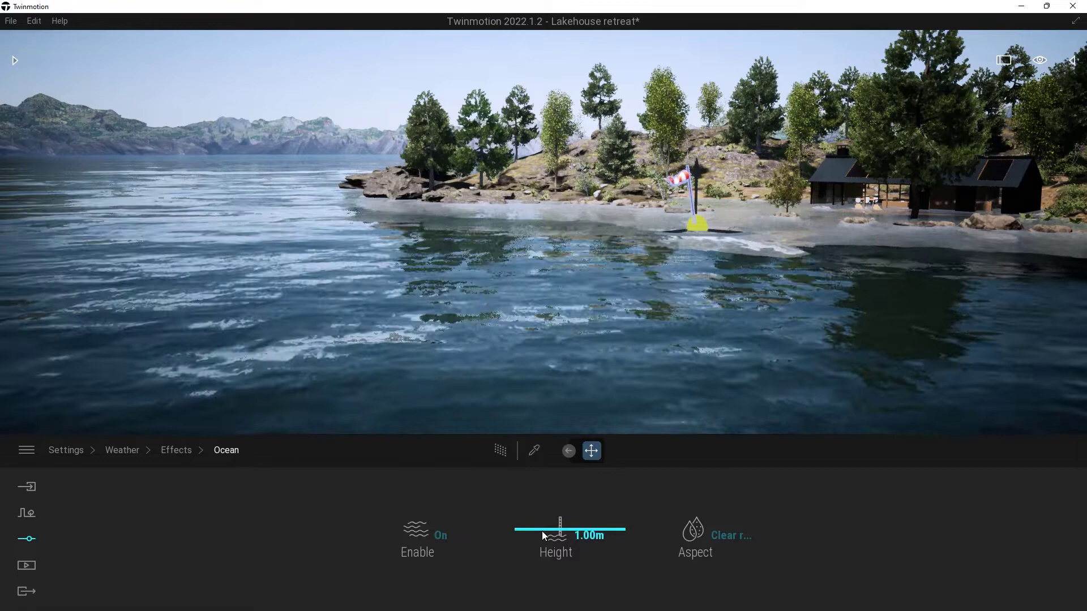
{"action": "left_click_drag", "start_coordinate": [541, 529], "coordinate": [545, 526]}
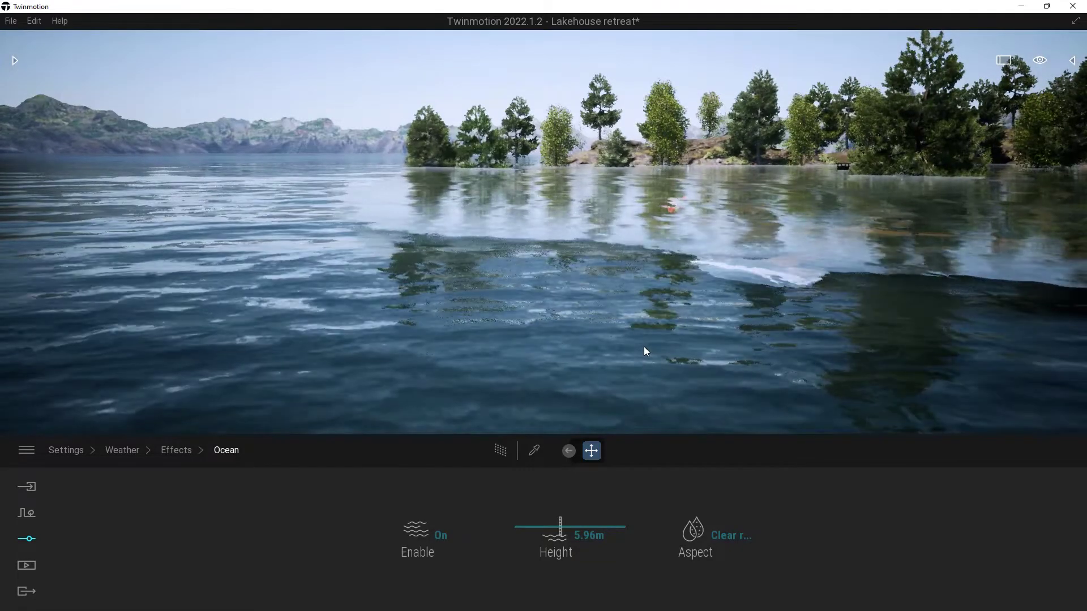
{"action": "left_click_drag", "start_coordinate": [644, 346], "coordinate": [711, 492]}
Apply the Atlantic ocean water aspect, then switch back to Clear river.
{"action": "left_click", "coordinate": [704, 535]}
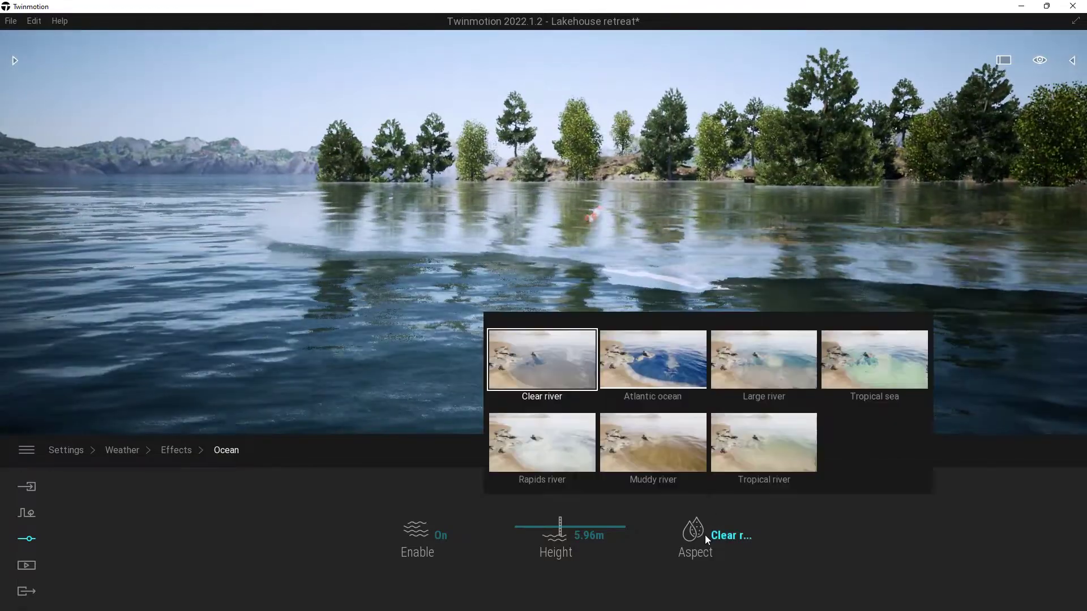
{"action": "left_click", "coordinate": [657, 376]}
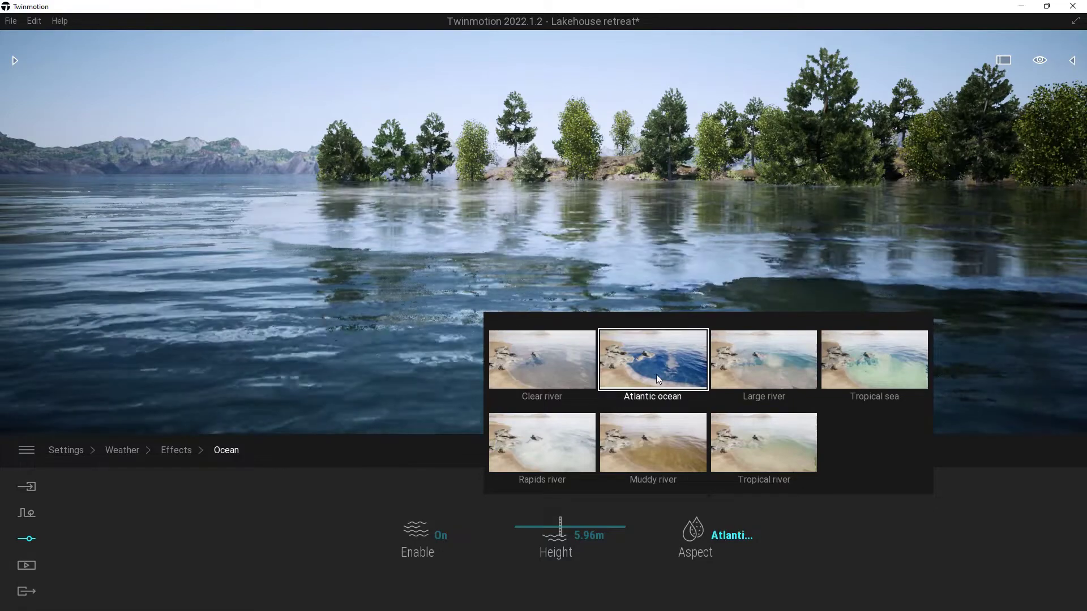
{"action": "left_click_drag", "start_coordinate": [649, 263], "coordinate": [650, 252]}
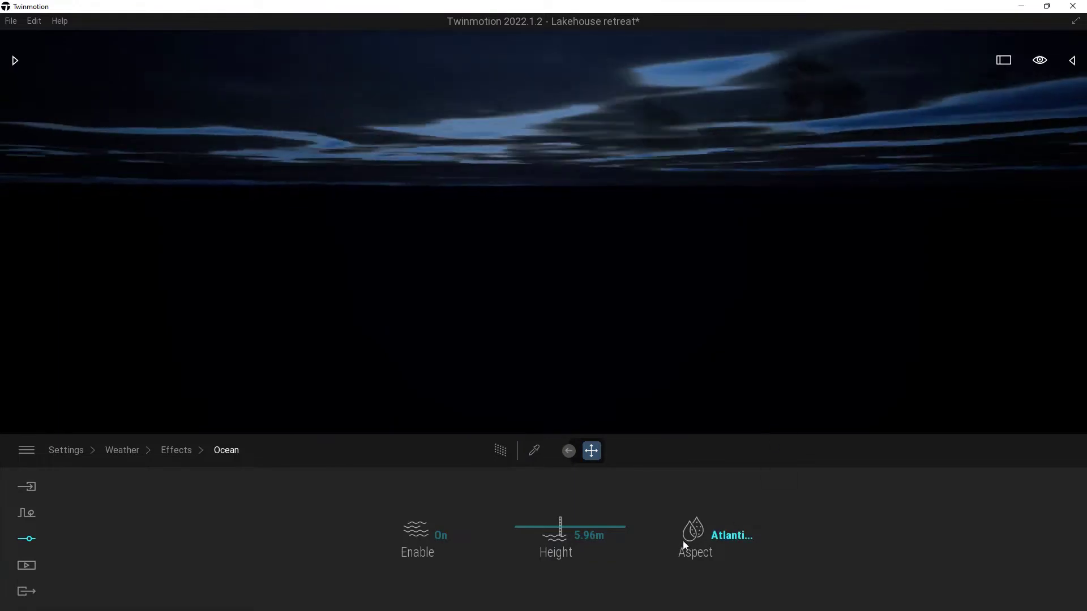
{"action": "left_click", "coordinate": [682, 541]}
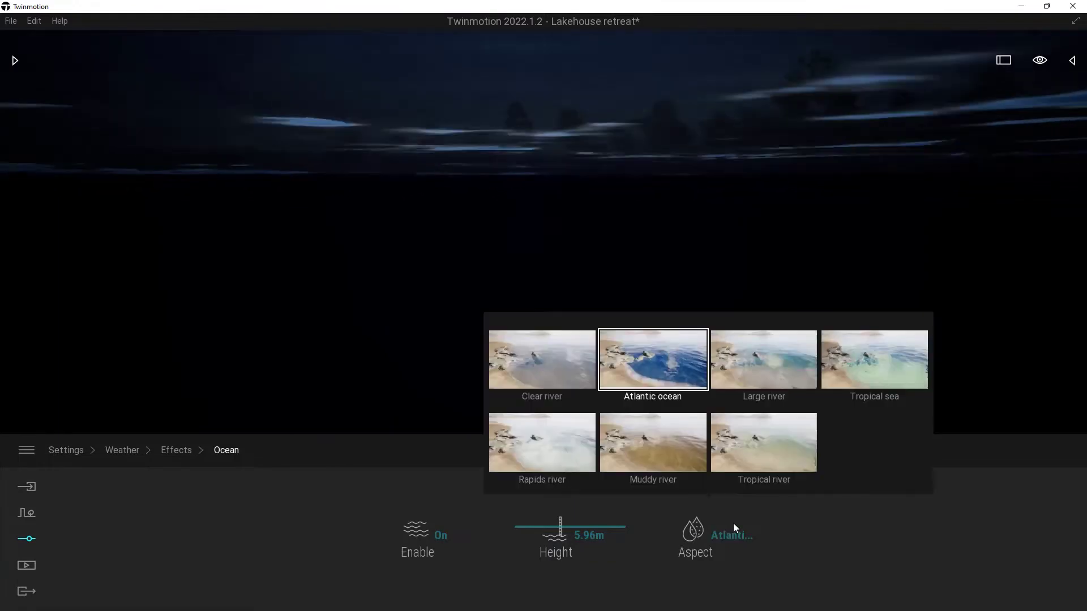
{"action": "left_click", "coordinate": [555, 374]}
Cycle through Large river, Tropical sea, Rapids, Muddy and Tropical river aspects, ending on Clear river.
{"action": "left_click", "coordinate": [729, 524]}
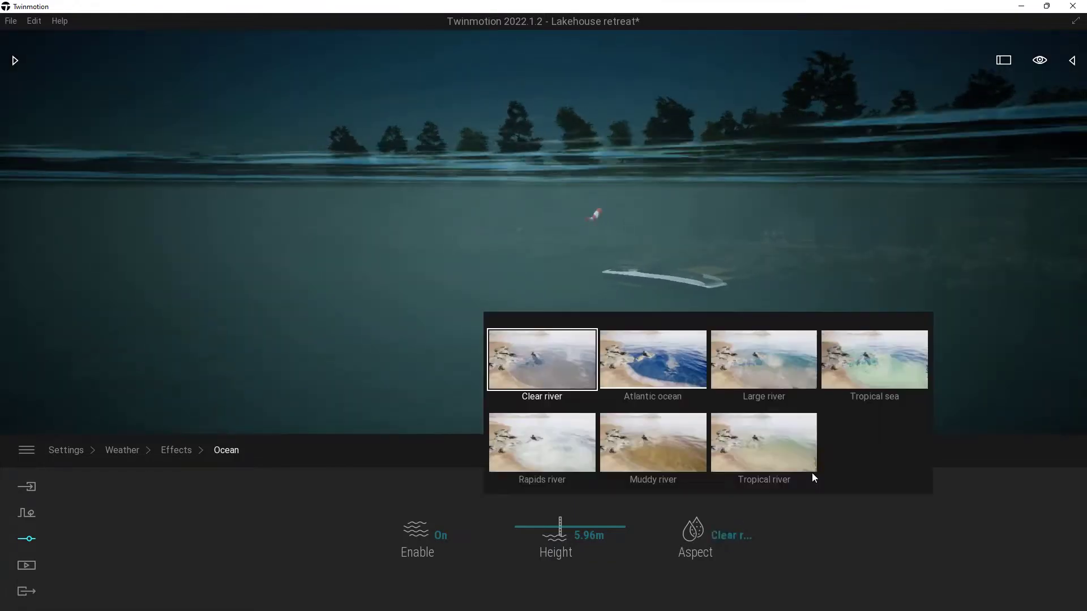
{"action": "left_click", "coordinate": [773, 356]}
{"action": "left_click", "coordinate": [857, 371]}
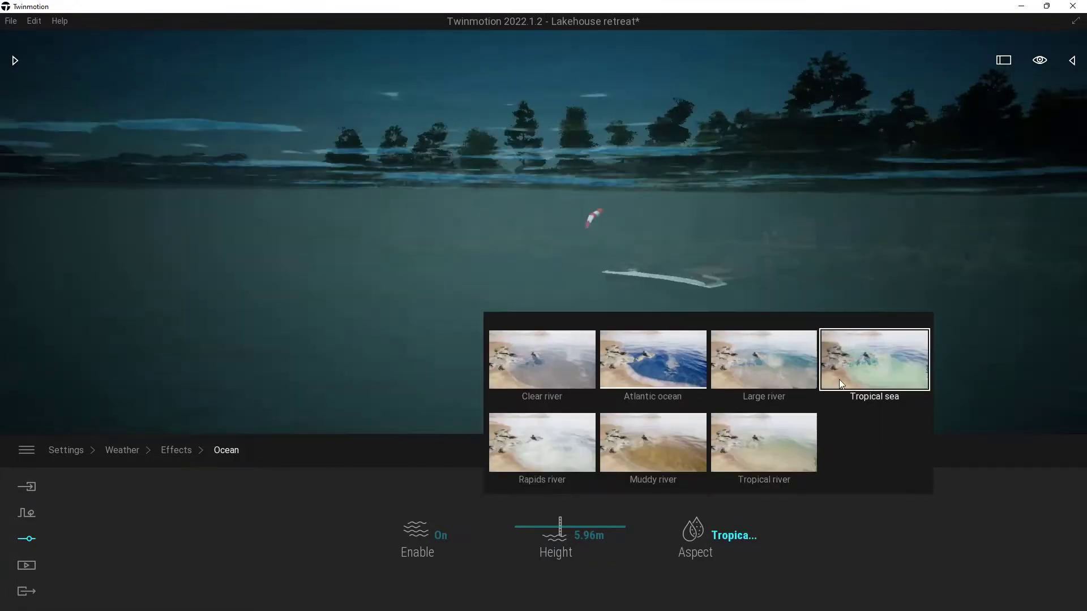
{"action": "left_click", "coordinate": [562, 443]}
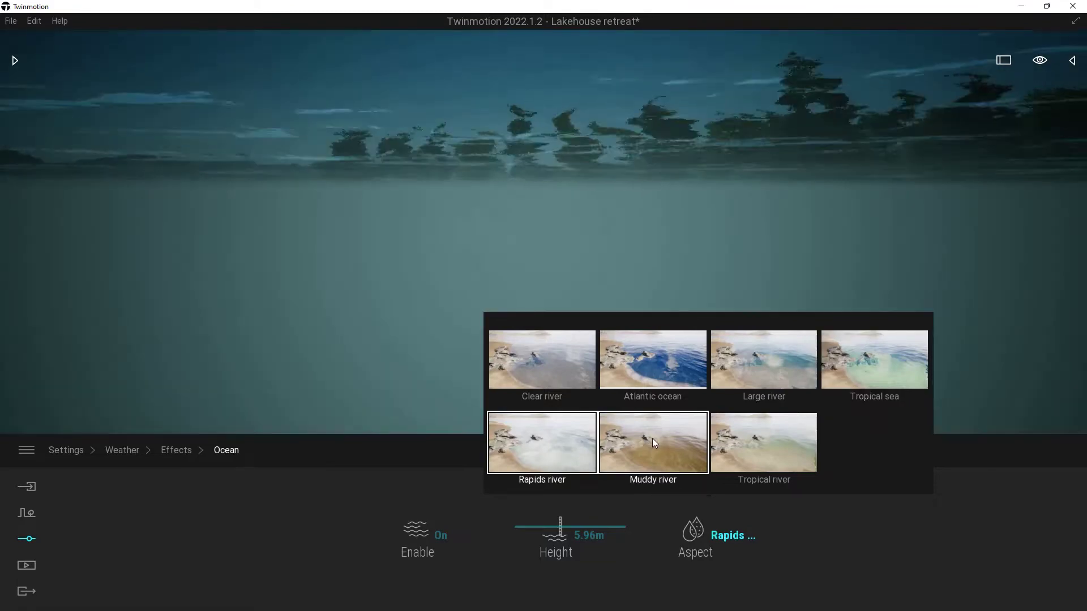
{"action": "left_click", "coordinate": [654, 442]}
{"action": "left_click", "coordinate": [772, 441]}
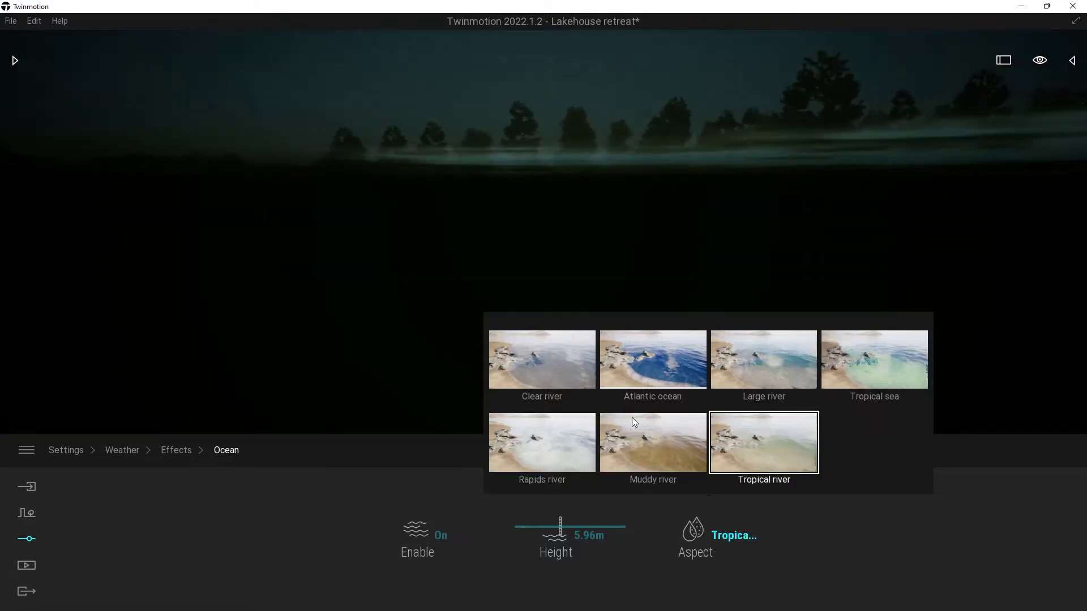
{"action": "left_click", "coordinate": [578, 371]}
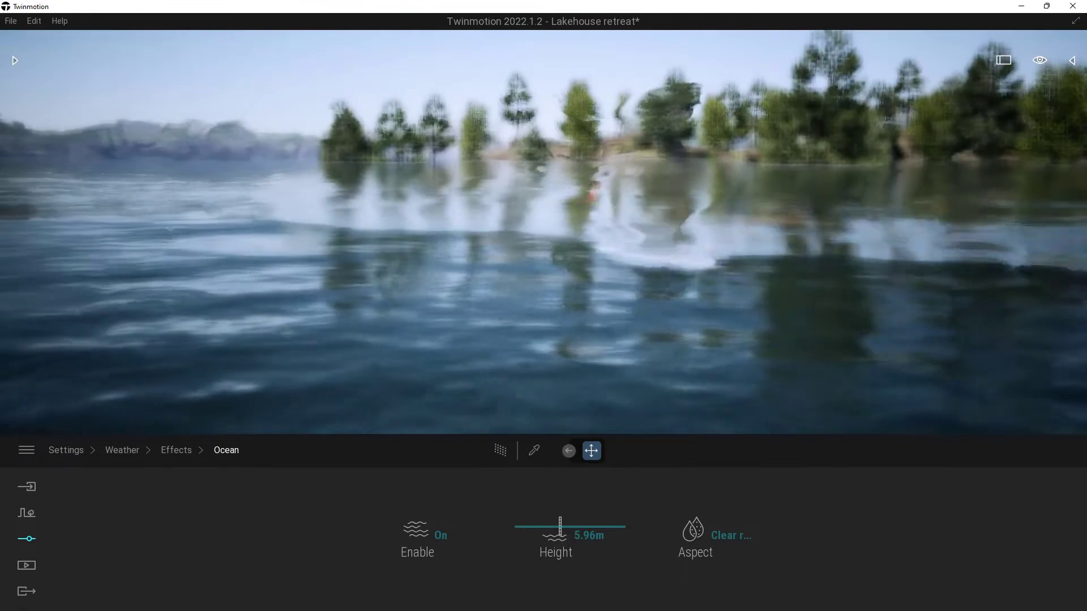
Turn Ocean off to restore the island, lakehouse and boat, then return to the main Weather settings.
{"action": "left_click", "coordinate": [416, 529]}
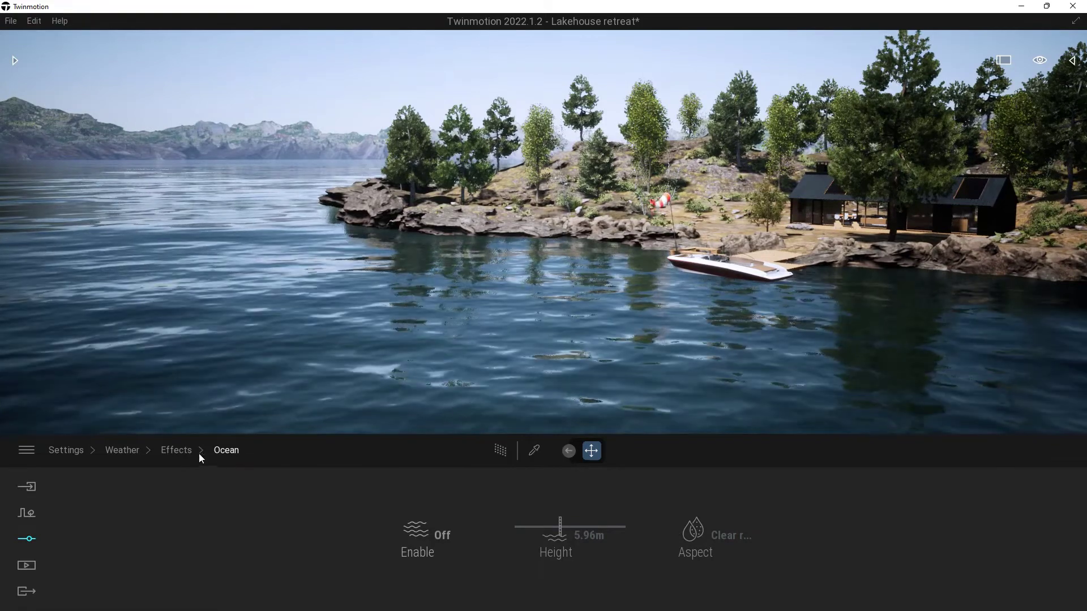
{"action": "left_click", "coordinate": [183, 453]}
{"action": "left_click", "coordinate": [134, 453]}
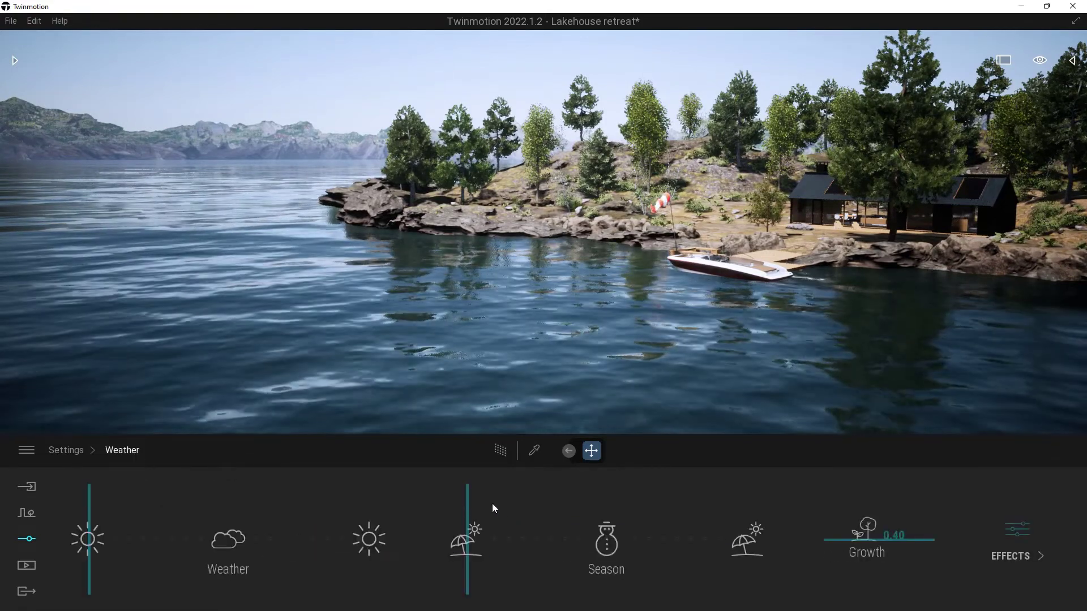